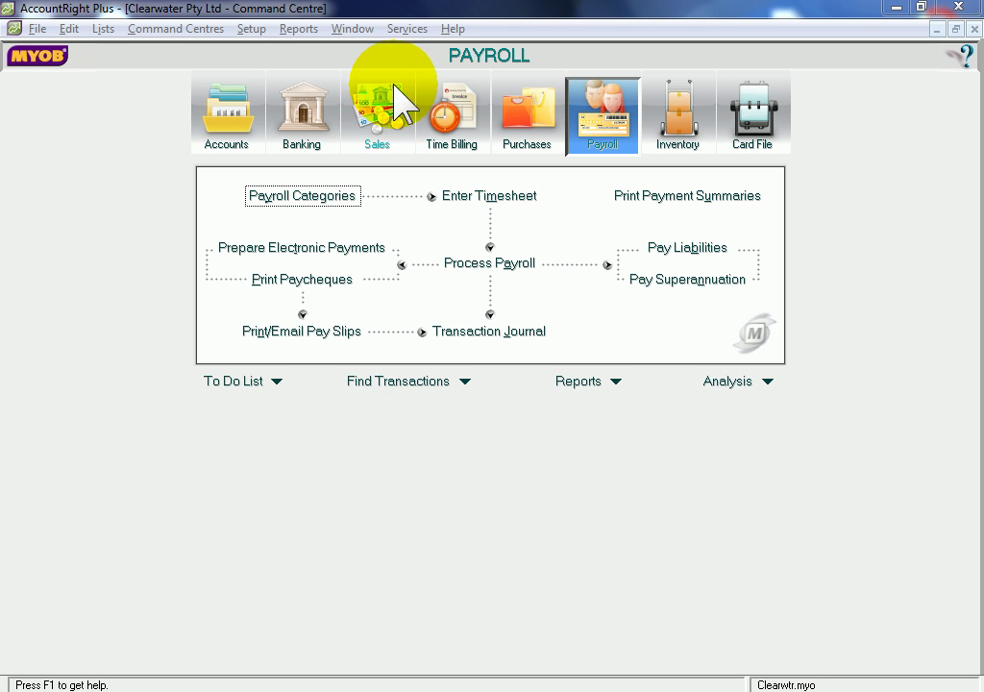
Open the Sales Transaction Journal to view sales entries from 1/06/2009 to 15/11/2010.
left_click(377, 134)
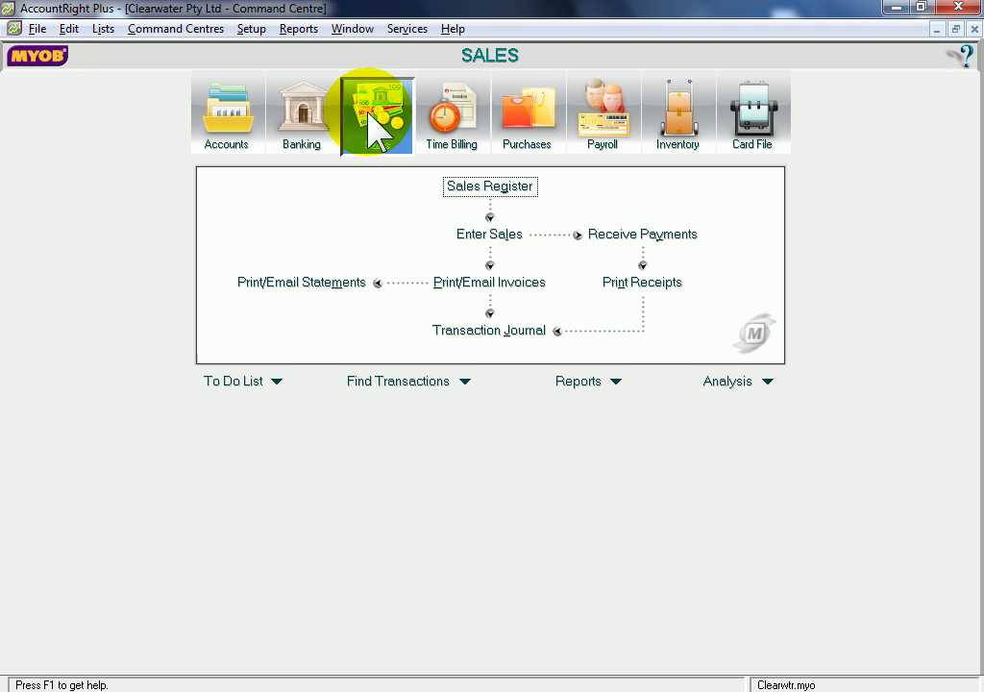
left_click(470, 331)
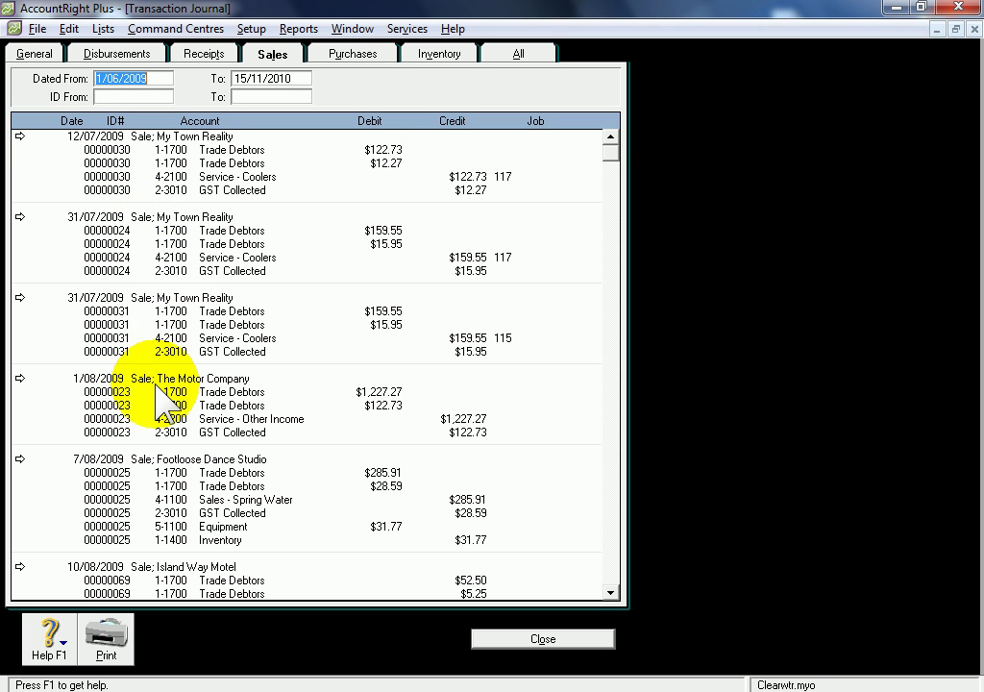
Close the sales journal, then view and close the Purchases Transaction Journal entries.
left_click(552, 642)
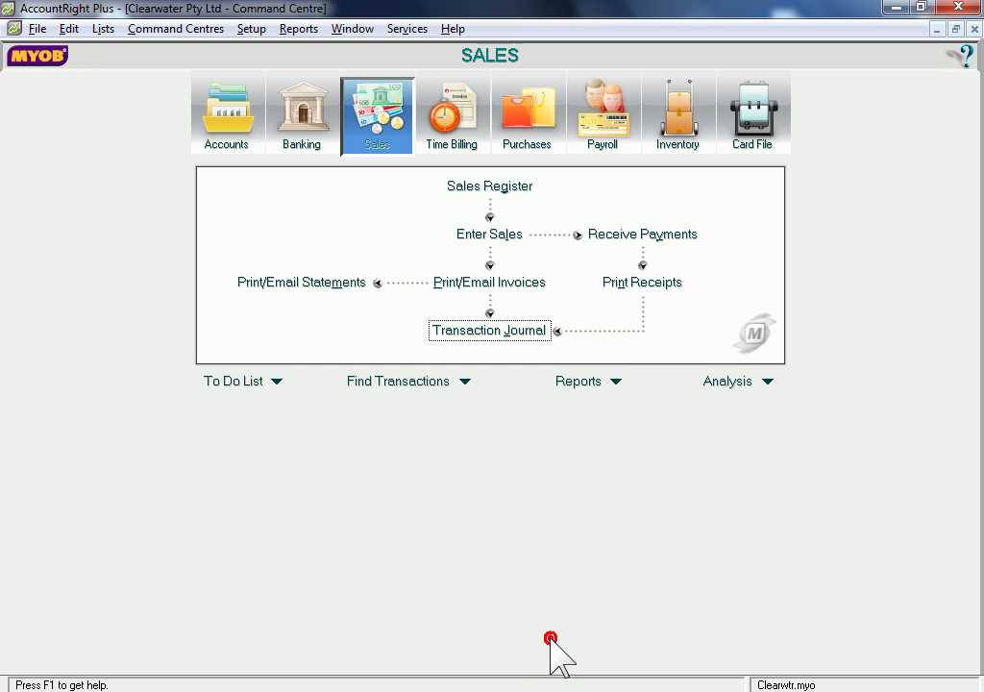
left_click(529, 118)
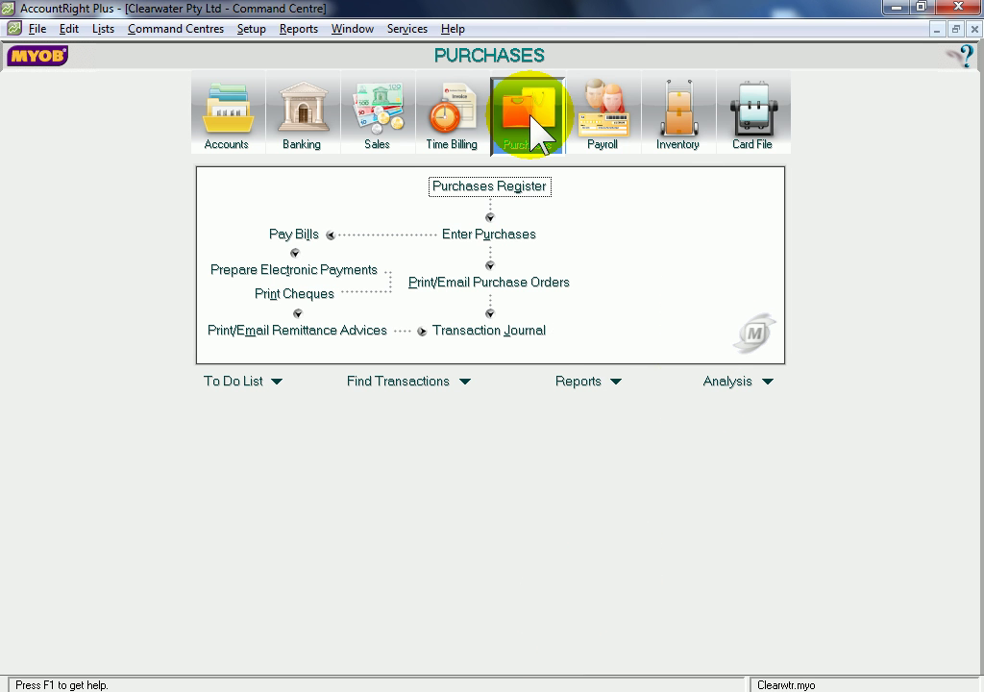
left_click(491, 336)
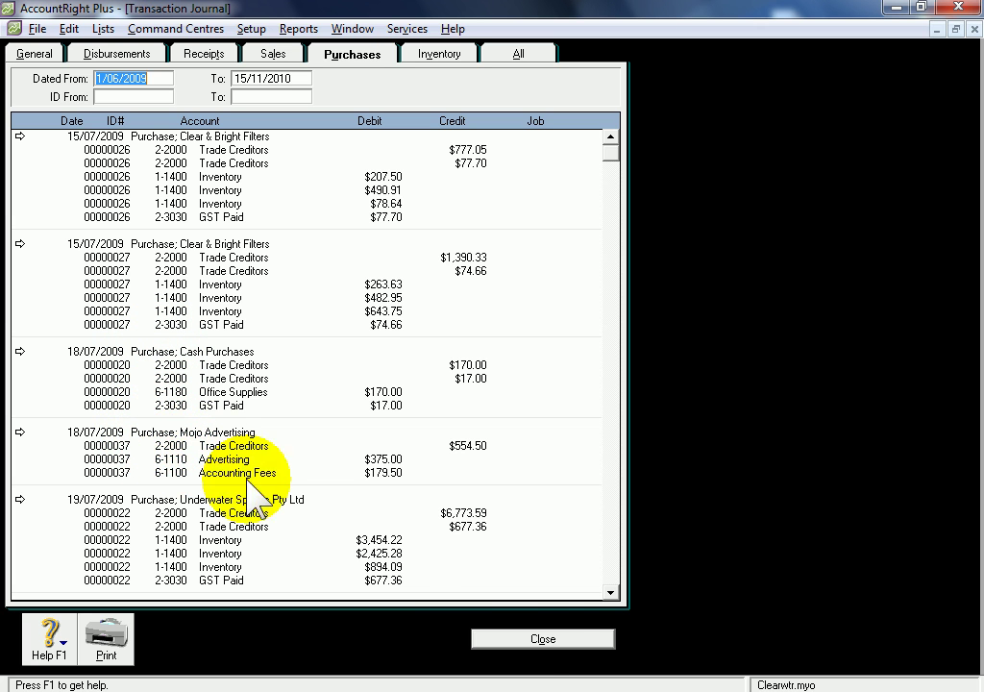
left_click(543, 640)
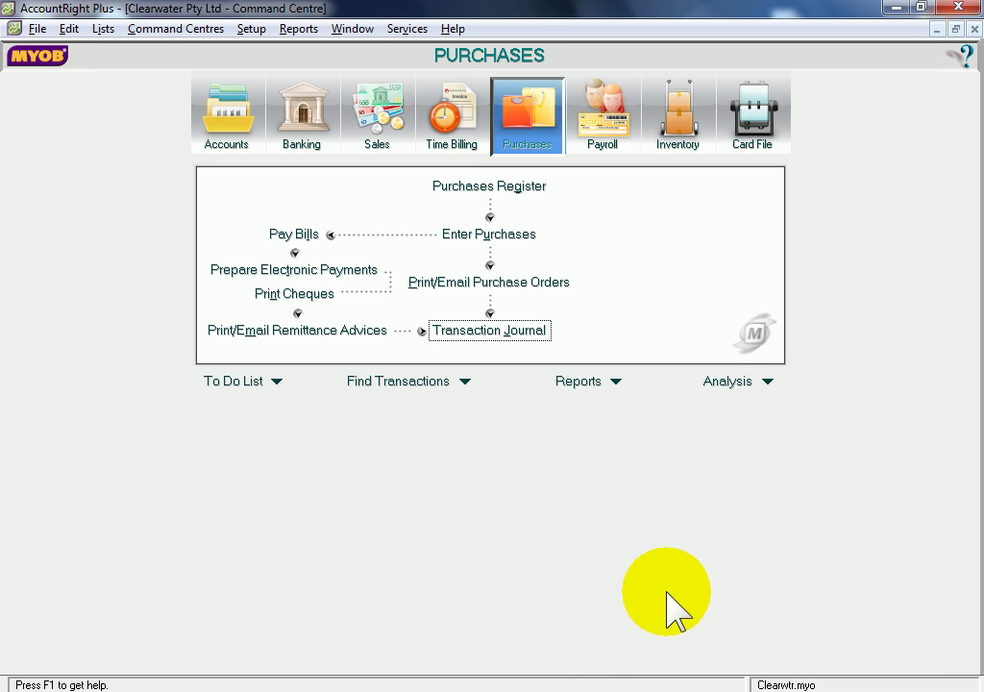
Open the Payroll Transaction Journal and browse its Receipts, Sales, Purchases and General tabs.
left_click(606, 127)
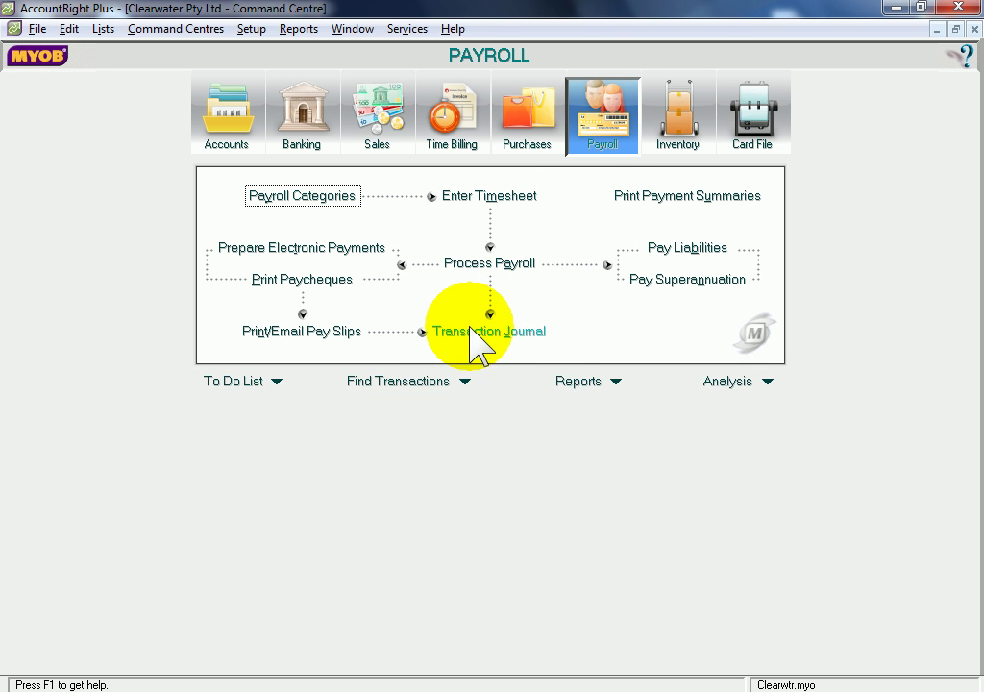
left_click(478, 334)
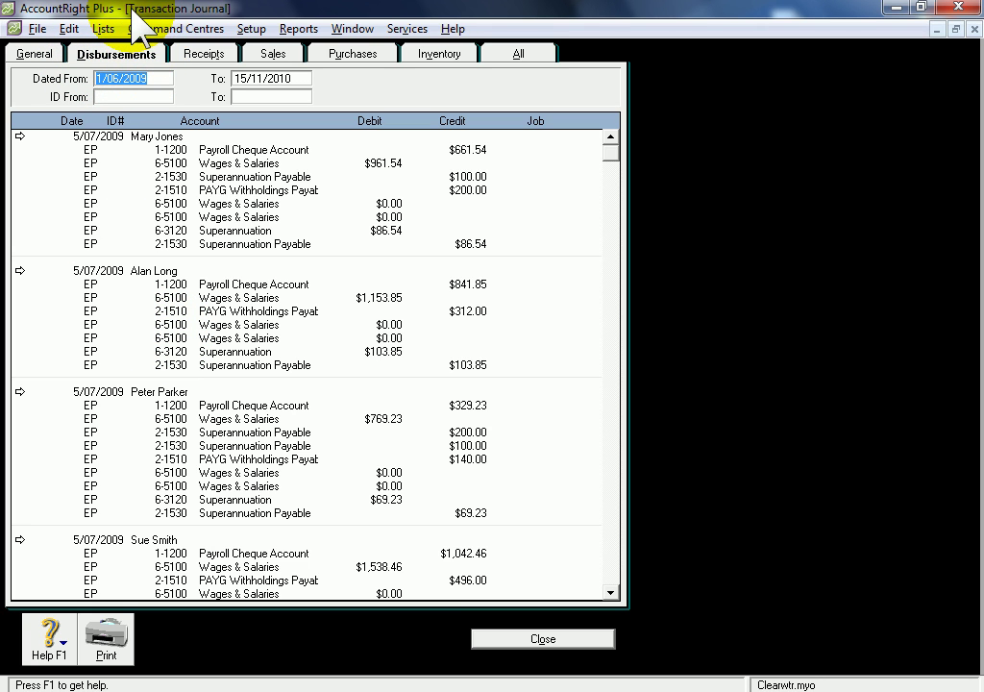
left_click(203, 55)
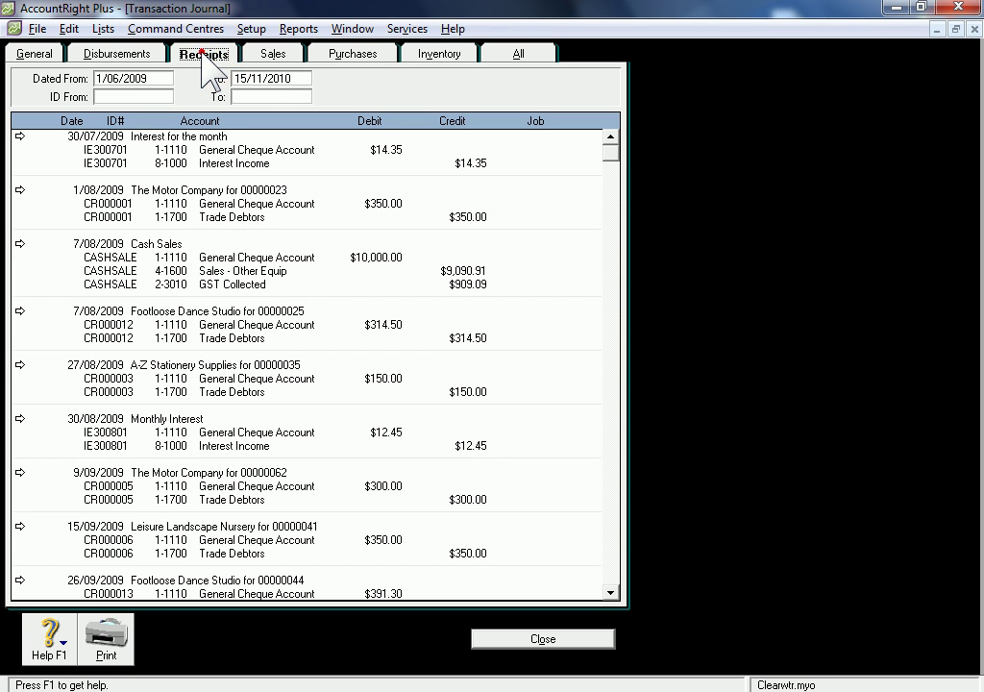
left_click(272, 58)
left_click(351, 56)
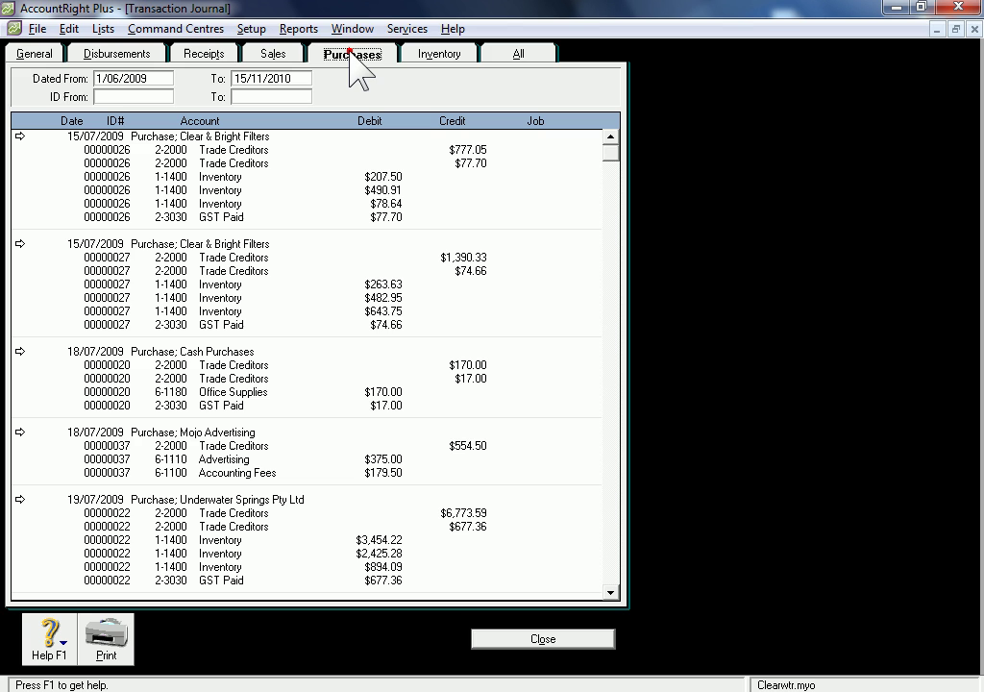
left_click(31, 56)
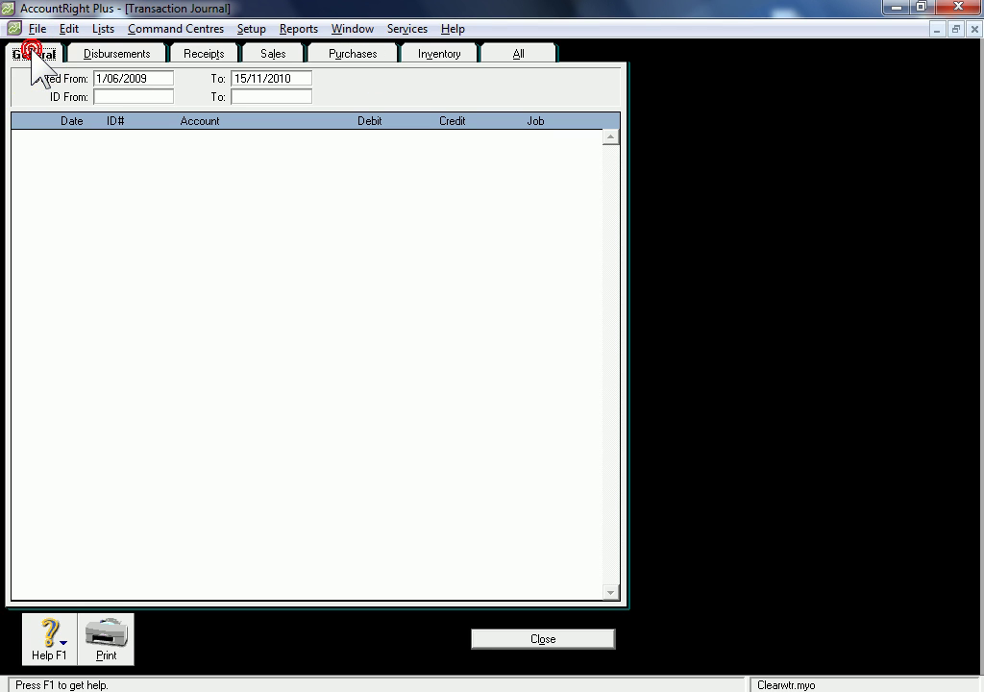
Scroll through the Disbursements entries, returning to the first 5/07/2009 pay run.
left_click(108, 56)
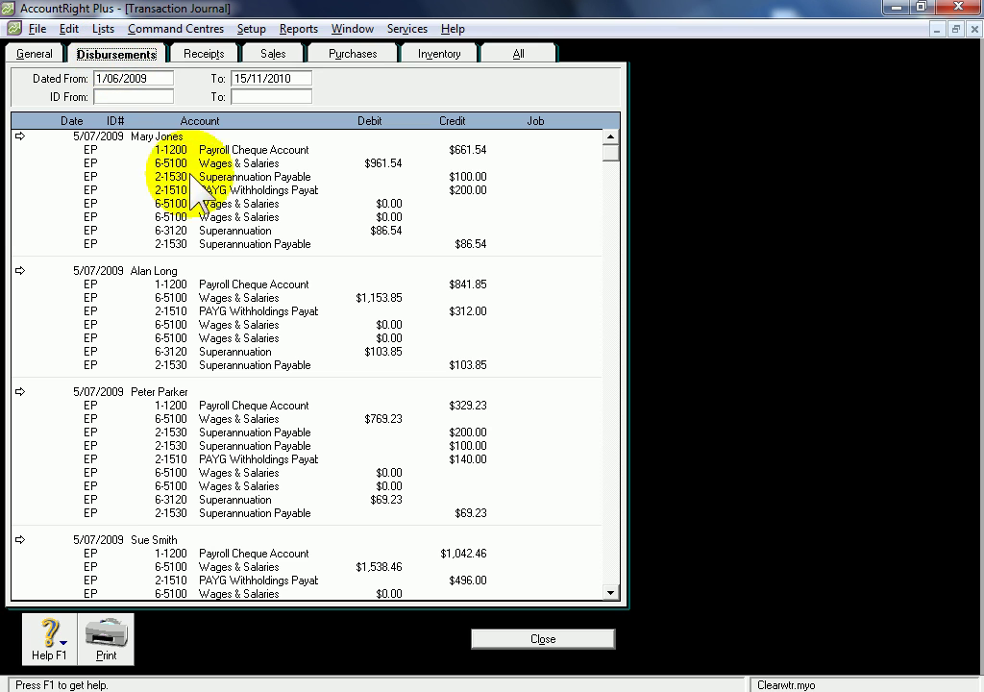
left_click(610, 593)
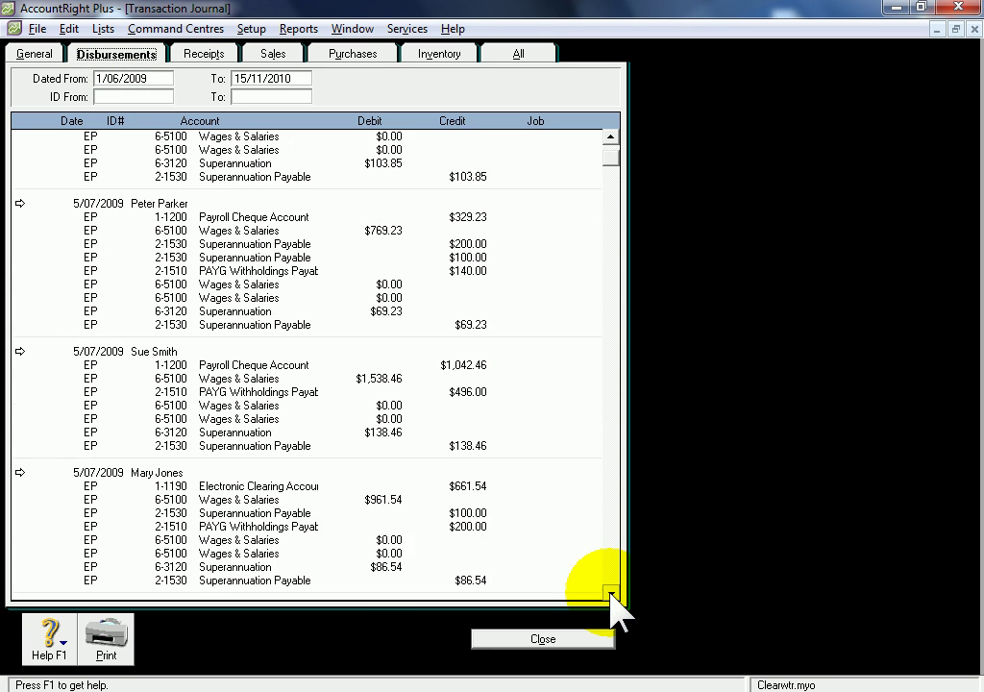
left_click_drag(611, 593, 611, 594)
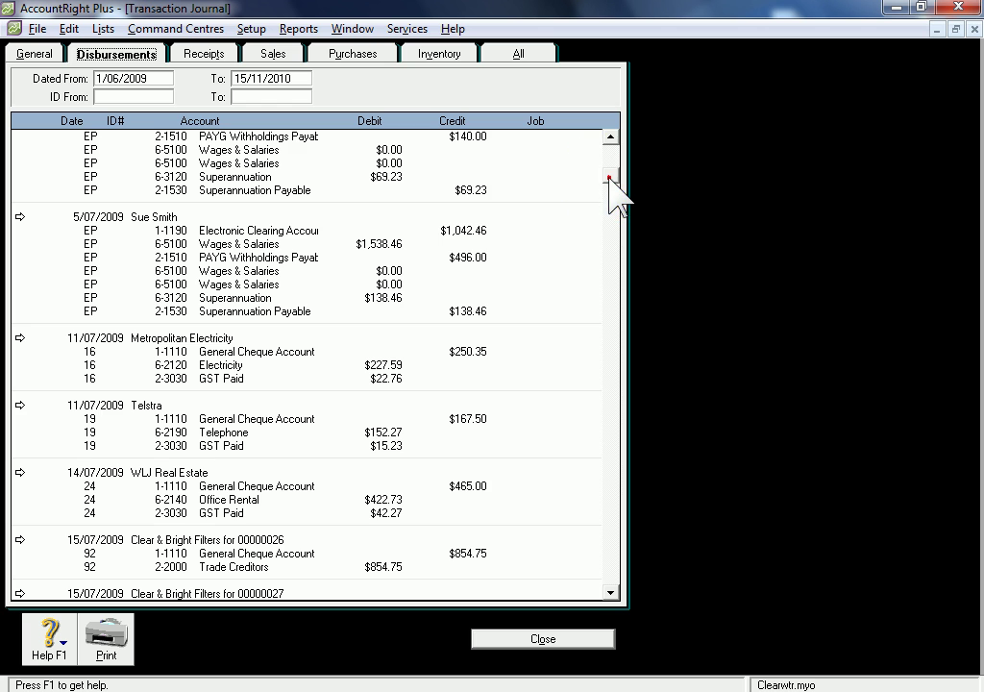
scroll(613, 154, "up", 8)
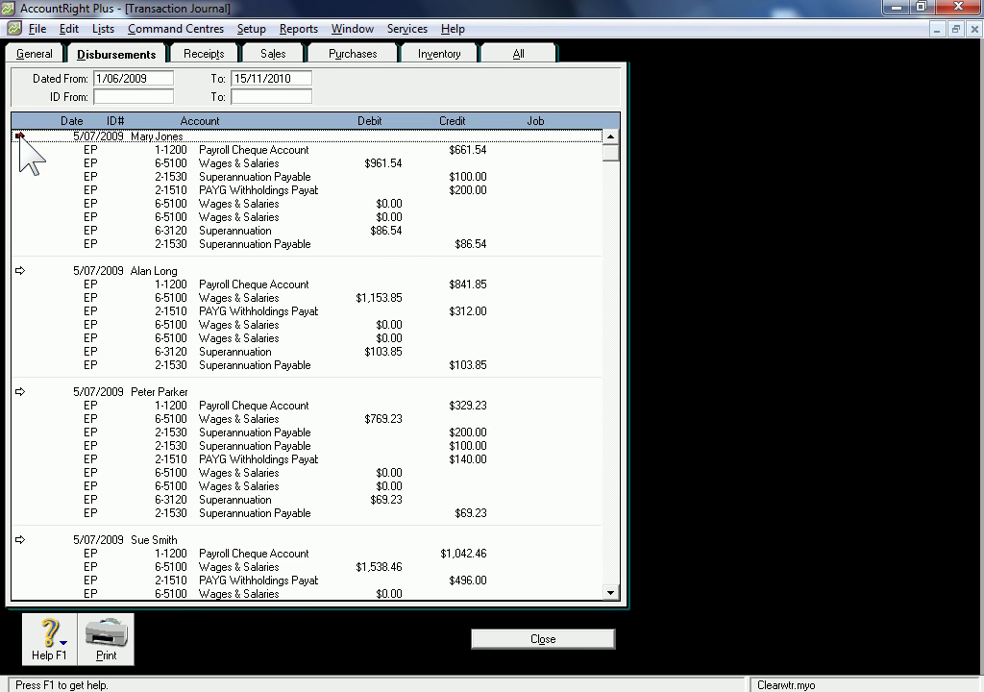
left_click(19, 135)
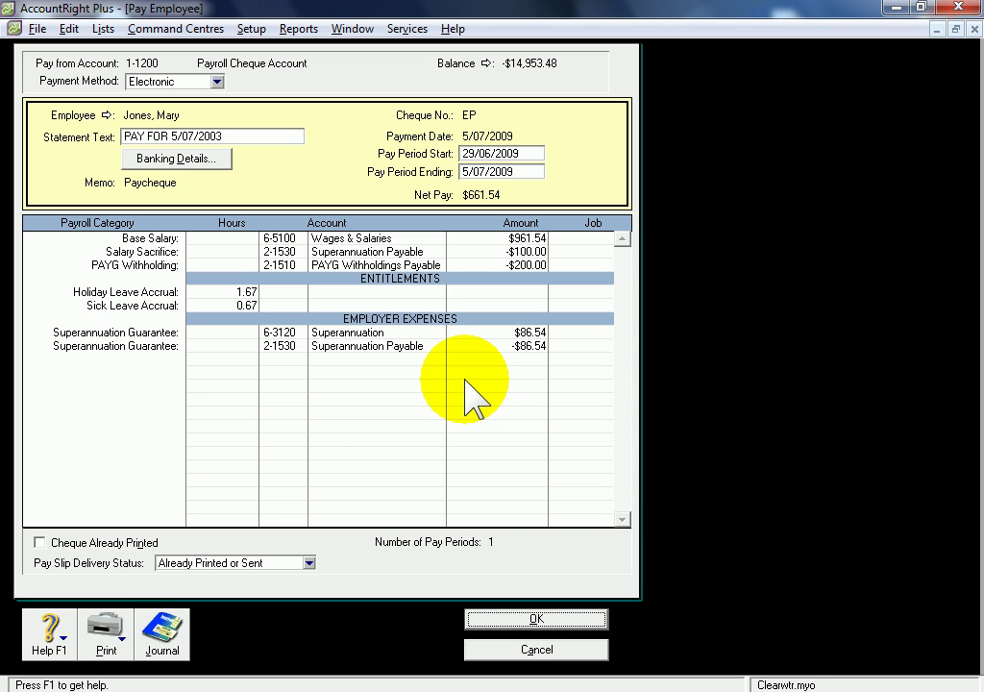
left_click(109, 636)
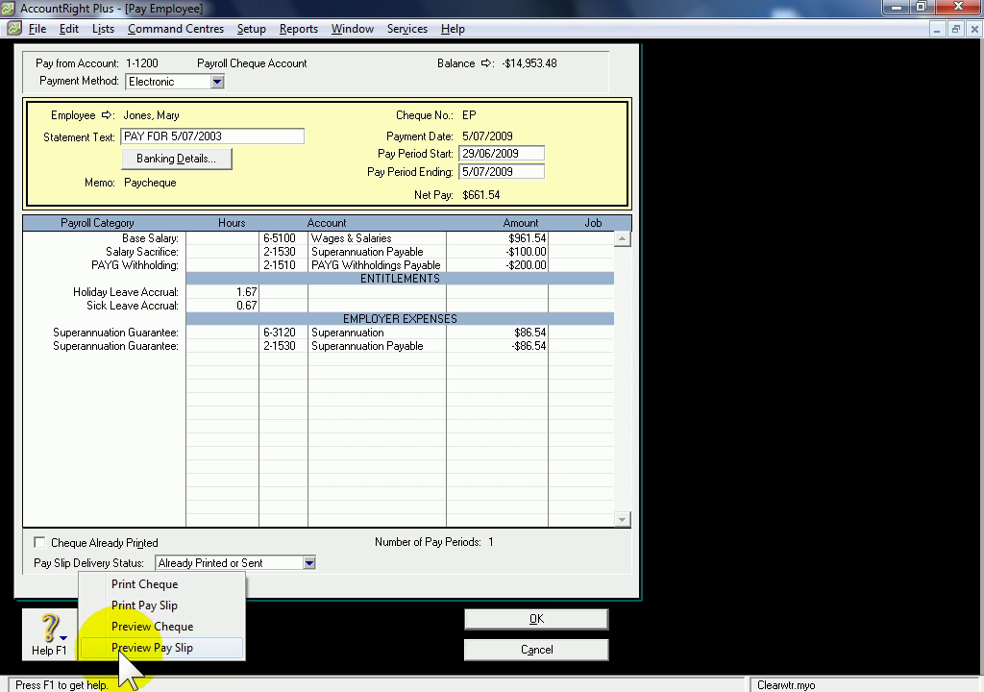
left_click(129, 650)
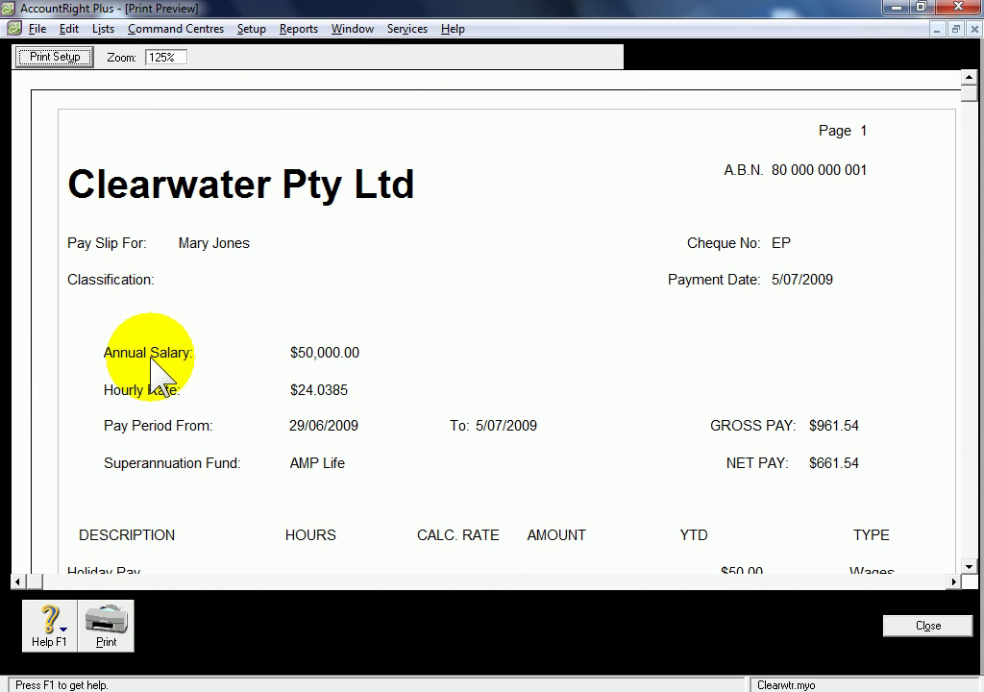
left_click(928, 629)
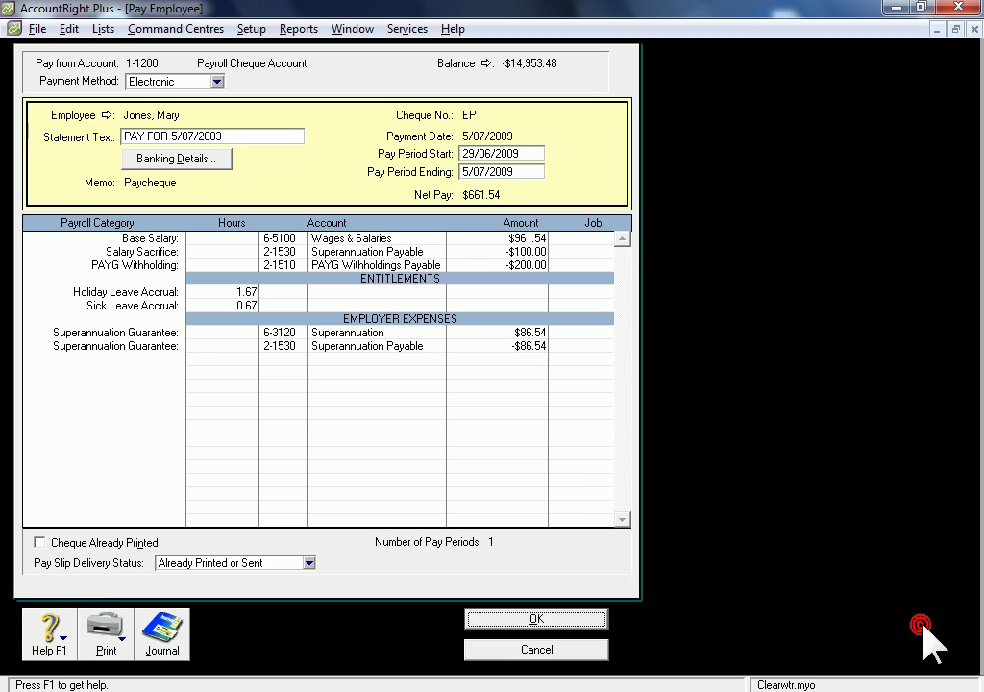
left_click(113, 644)
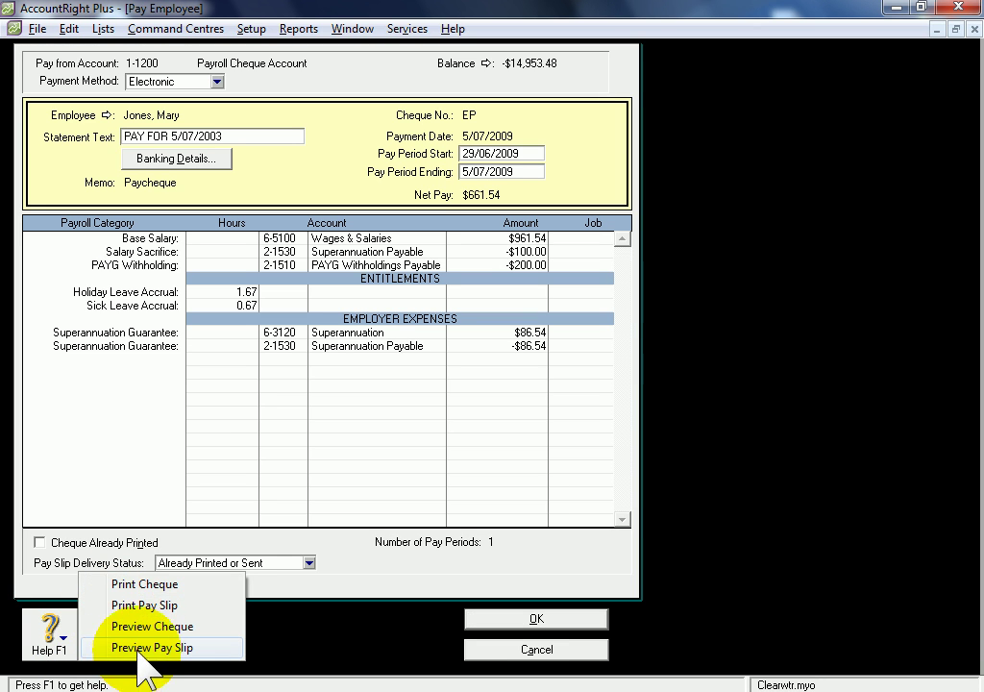
left_click(134, 627)
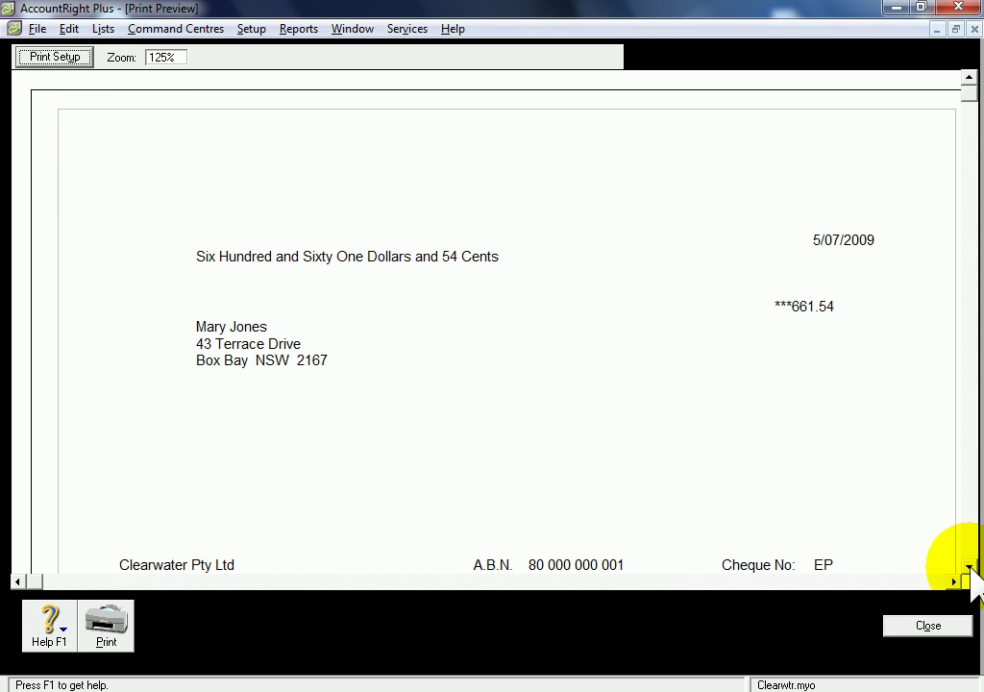
left_click(969, 568)
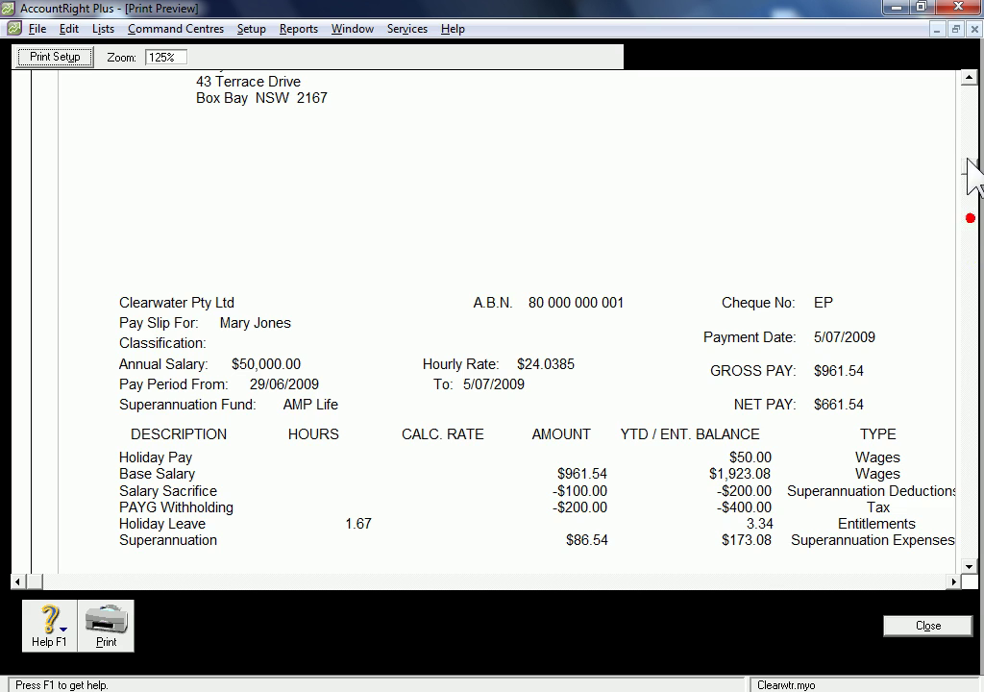
left_click_drag(971, 114, 971, 96)
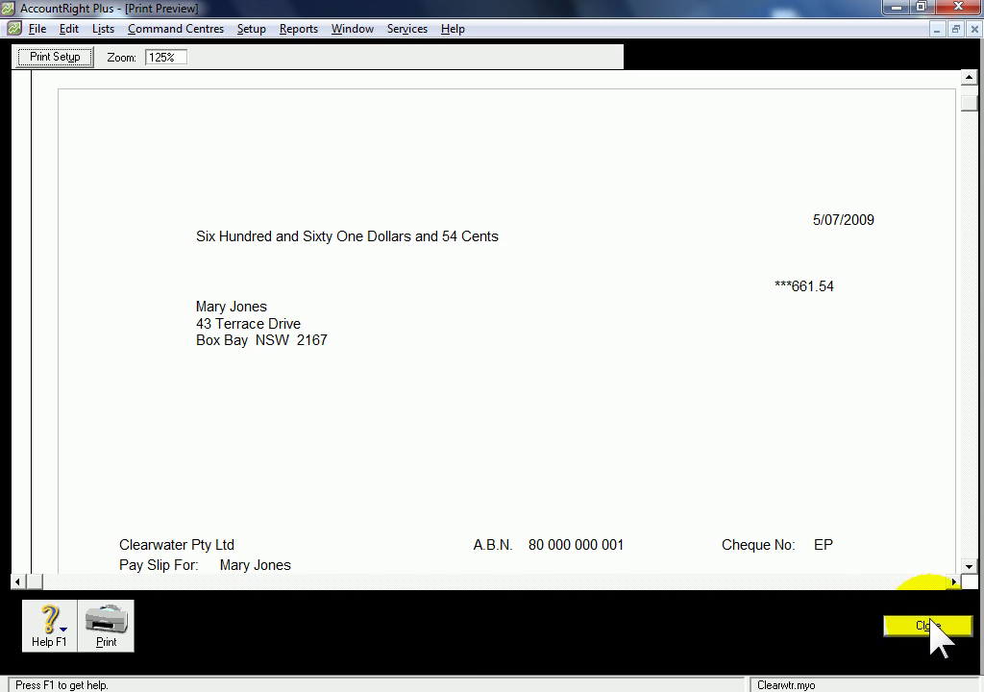
Close the cheque preview, pay record and Transaction Journal without changes.
left_click(928, 625)
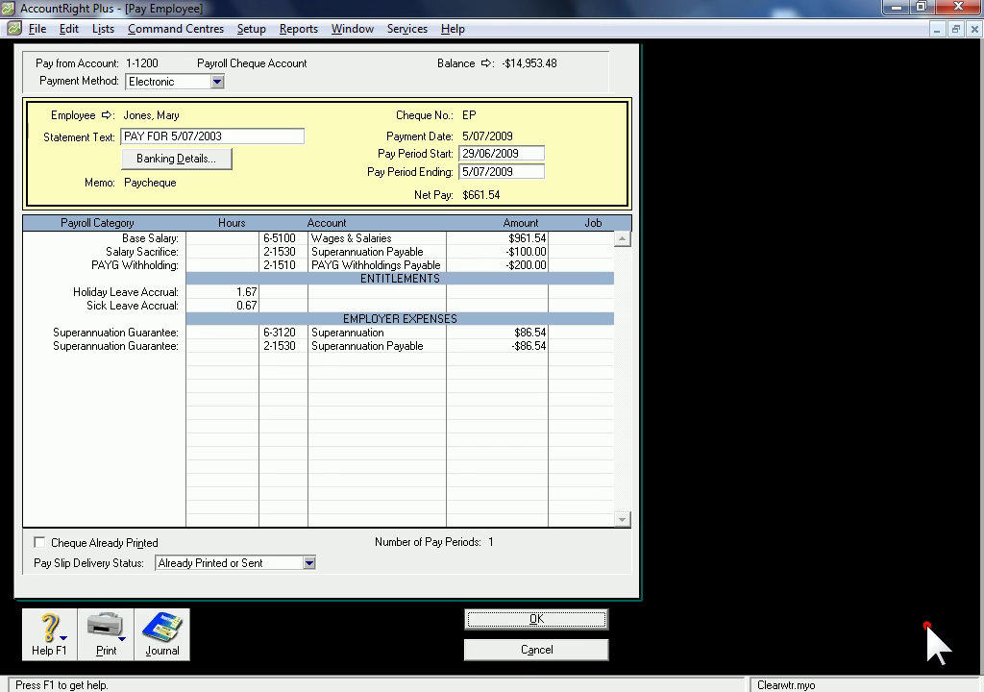
left_click(545, 651)
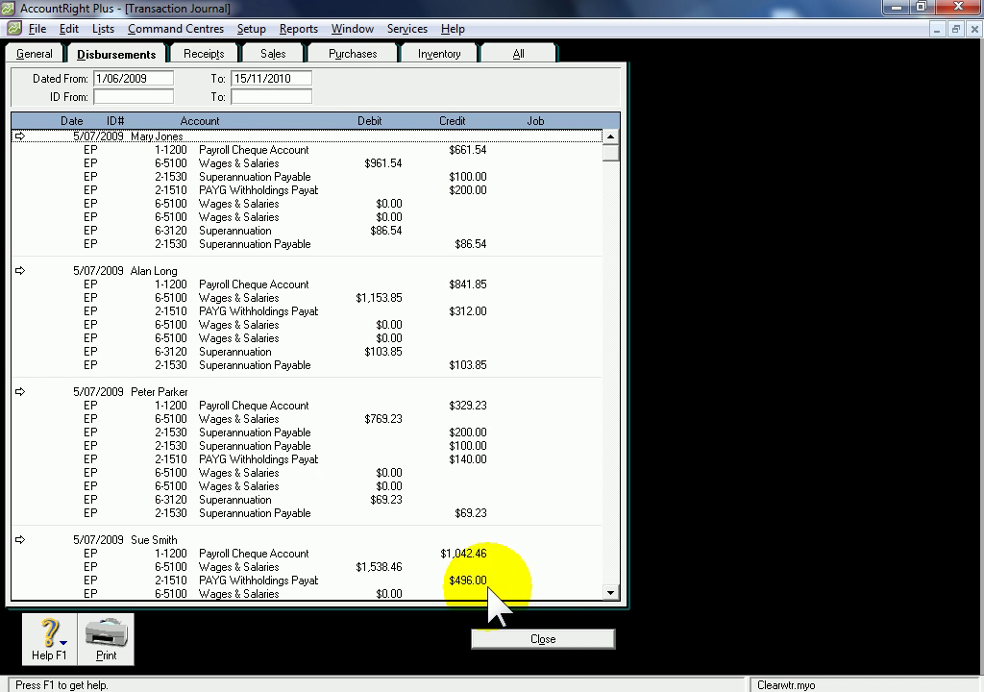
left_click(544, 639)
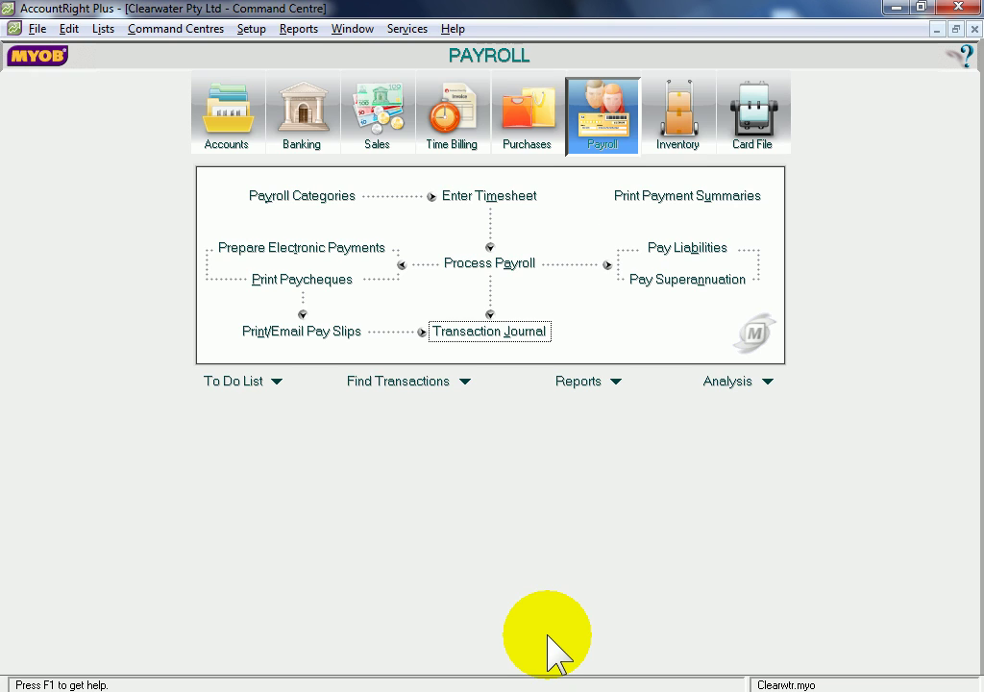